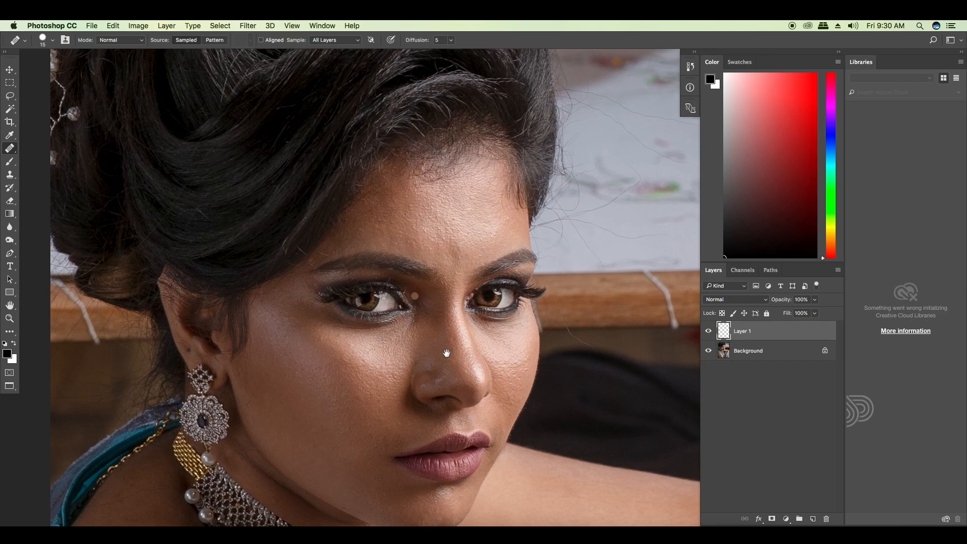
Step: Heal the mole and the blemishes on the upper arm below the sleeve with a 30-pixel Healing Brush
drag(446, 352, 425, 301)
mouse_move(399, 407)
mouse_down()
mouse_move(388, 336)
mouse_move(386, 101)
mouse_up()
mouse_move(227, 479)
mouse_down()
mouse_move(272, 291)
mouse_move(287, 324)
mouse_up()
key(bracketright)
key(bracketright)
key(bracketright)
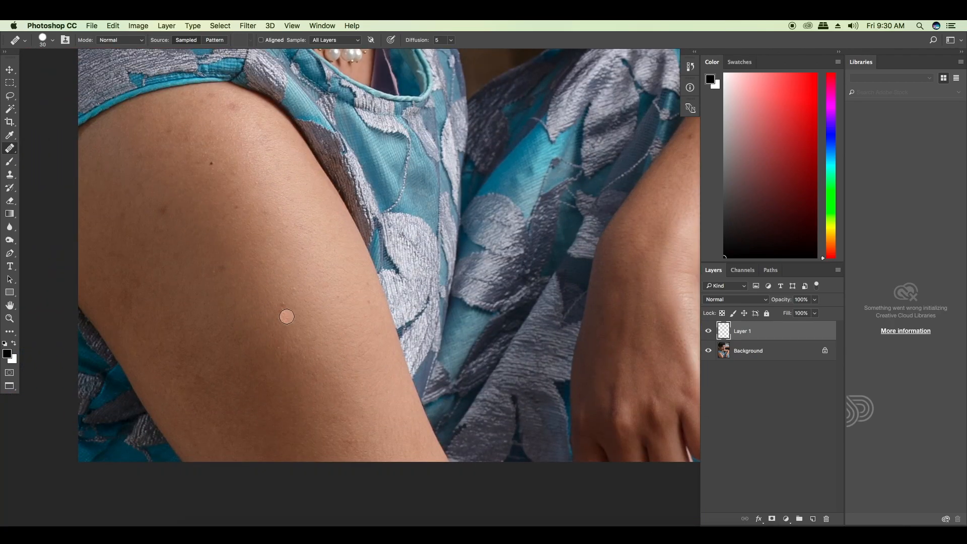
drag(221, 283, 235, 332)
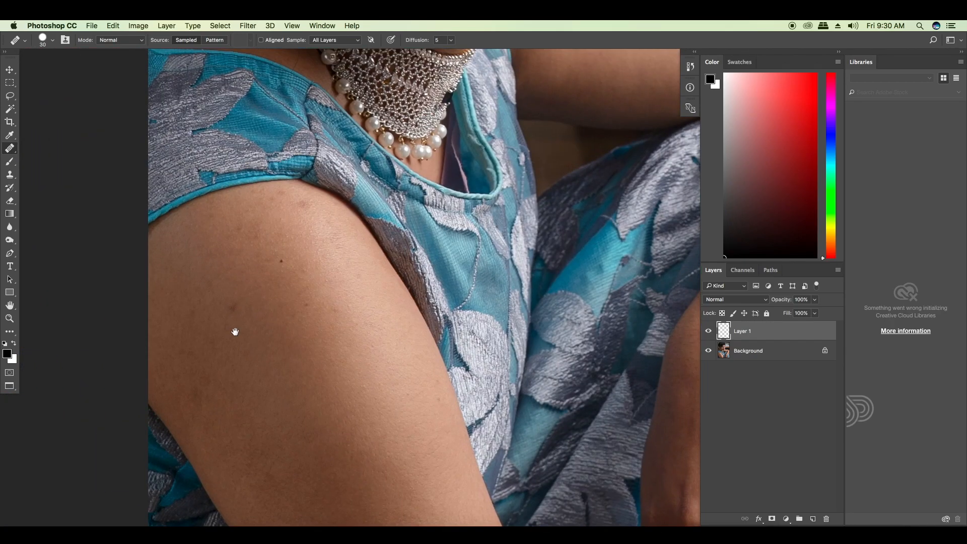
click(281, 261)
drag(304, 231, 352, 321)
alt+click(352, 305)
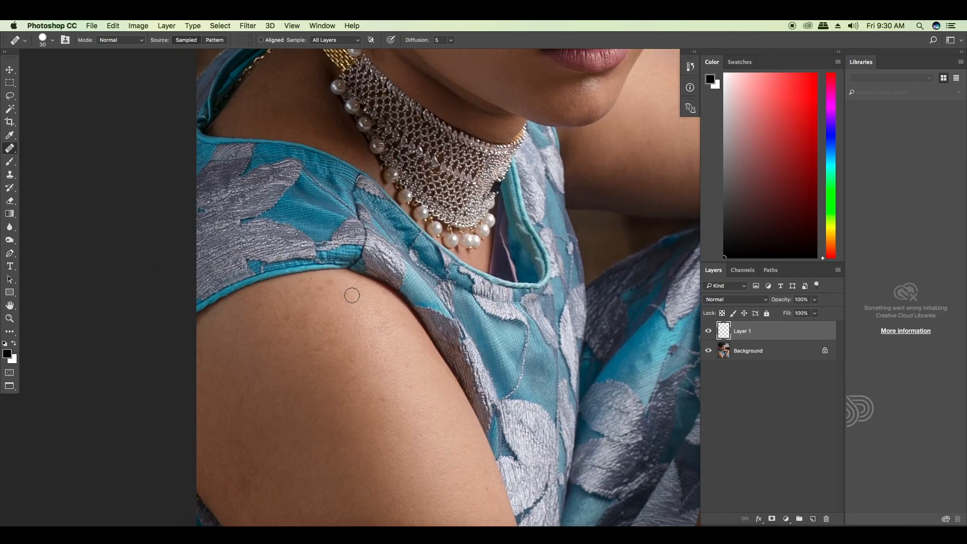
Step: Heal the blemishes on the forearm resting over the knee
mouse_move(410, 411)
mouse_down()
mouse_move(235, 275)
mouse_move(153, 324)
mouse_up()
alt+click(587, 327)
click(594, 319)
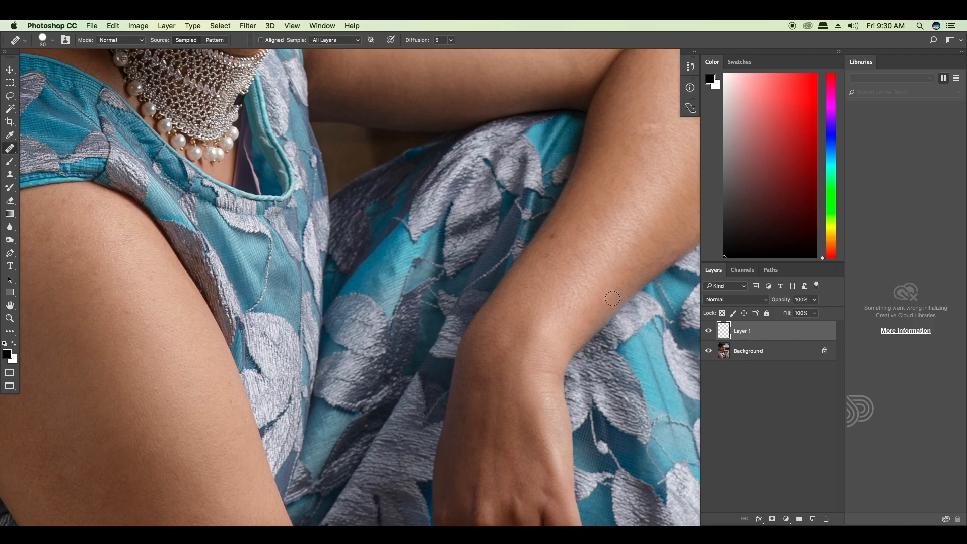
drag(600, 158, 506, 279)
Step: Heal the small blemish on the cheek near the ear and reduce the Healing Brush to 9 pixels
drag(247, 149, 389, 347)
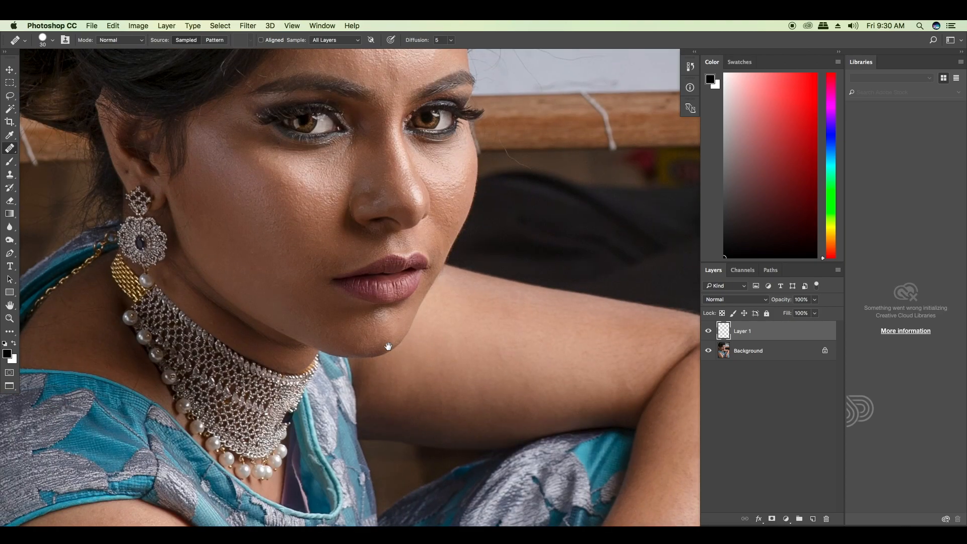
drag(309, 238, 378, 310)
drag(209, 265, 273, 312)
key(super+plus)
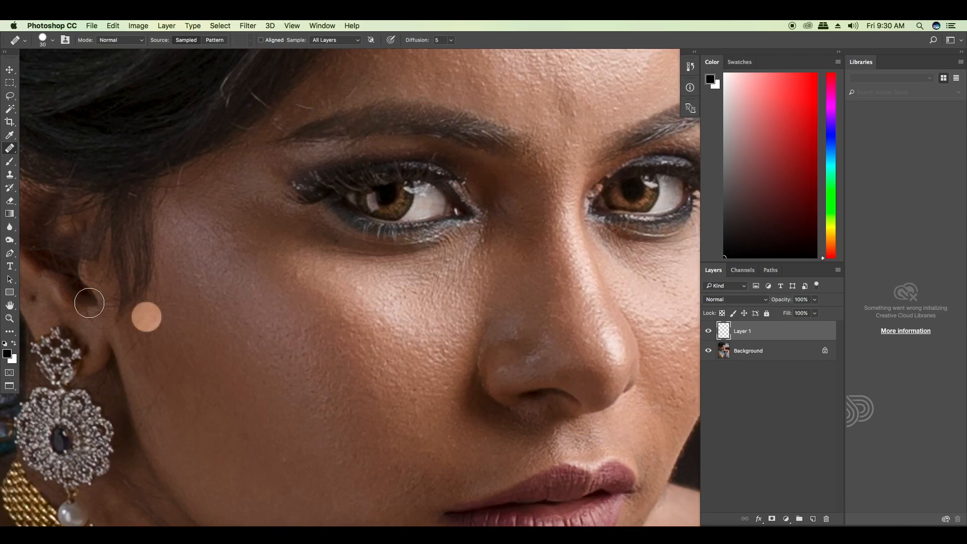
drag(79, 301, 270, 334)
key(bracketleft)
key(bracketleft)
key(bracketleft)
click(228, 331)
drag(557, 226, 402, 261)
key(bracketleft)
key(bracketleft)
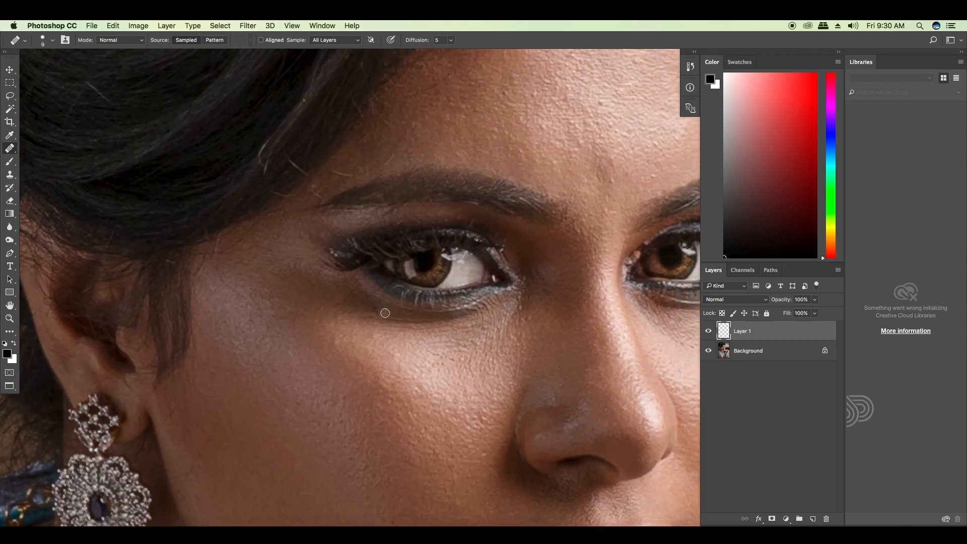
Step: Stamp all visible layers into a new layer on top and duplicate that layer twice
key(super+minus)
key(super+minus)
drag(697, 327, 572, 296)
key(super+alt+shift+e)
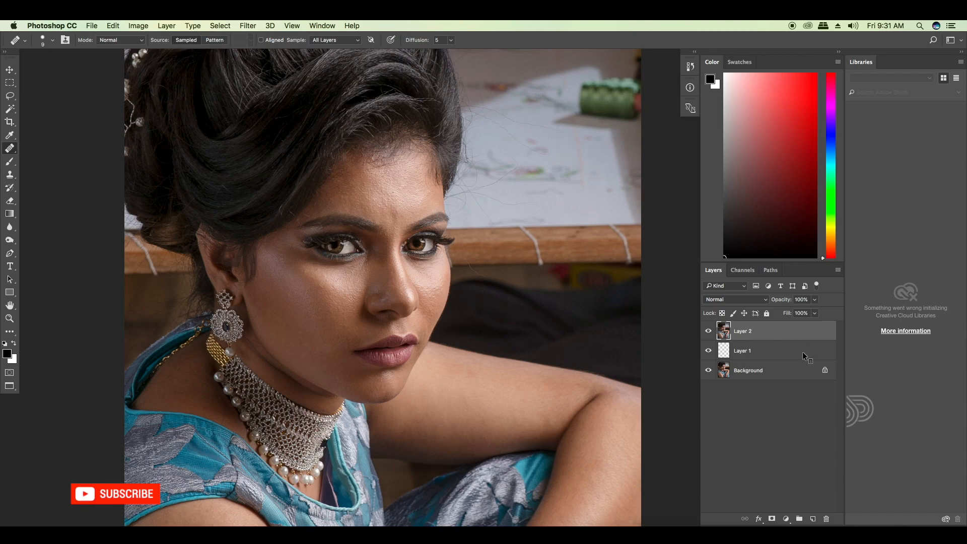
key(super+j)
key(super+j)
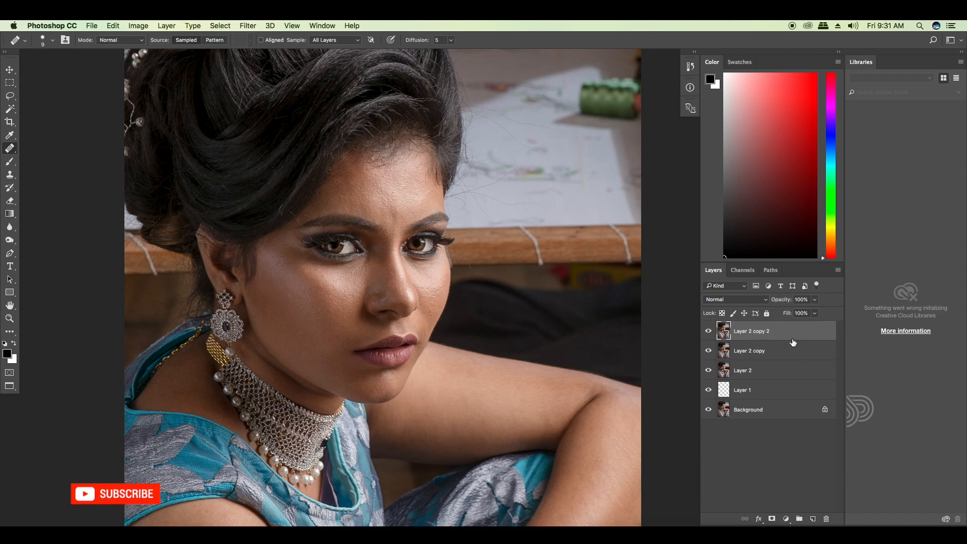
Step: Convert both duplicates of the stamped layer to smart objects
right_click(789, 334)
click(836, 228)
right_click(758, 351)
click(809, 227)
Step: Rename the uppermost smart object as Textuer and the one beneath it as Color
double_click(746, 331)
text(T)
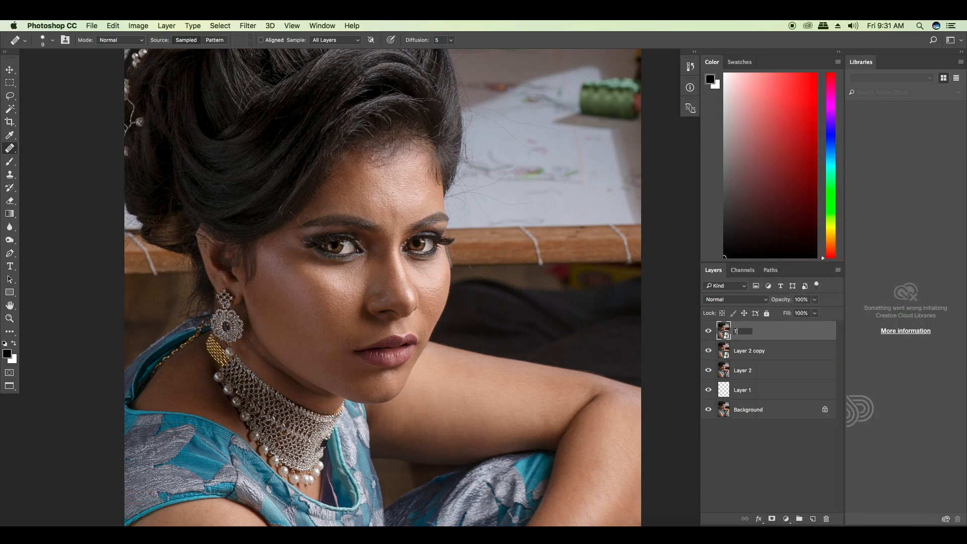
text(extuer)
key(Return)
double_click(740, 351)
text(Co)
click(754, 336)
Step: Hide the Textuer layer and apply a Gaussian Blur of about 15 pixels to the Color layer
click(709, 331)
click(758, 356)
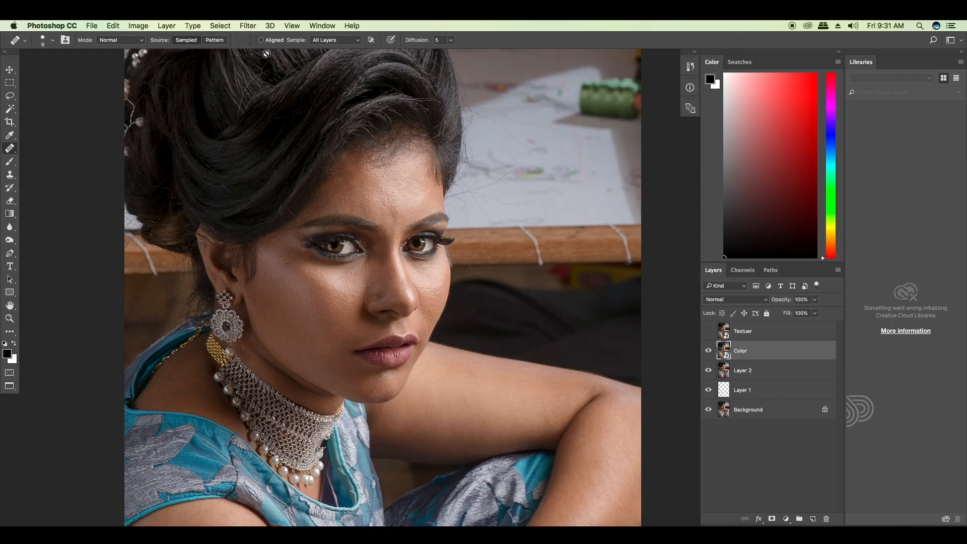
click(248, 27)
mouse_move(323, 146)
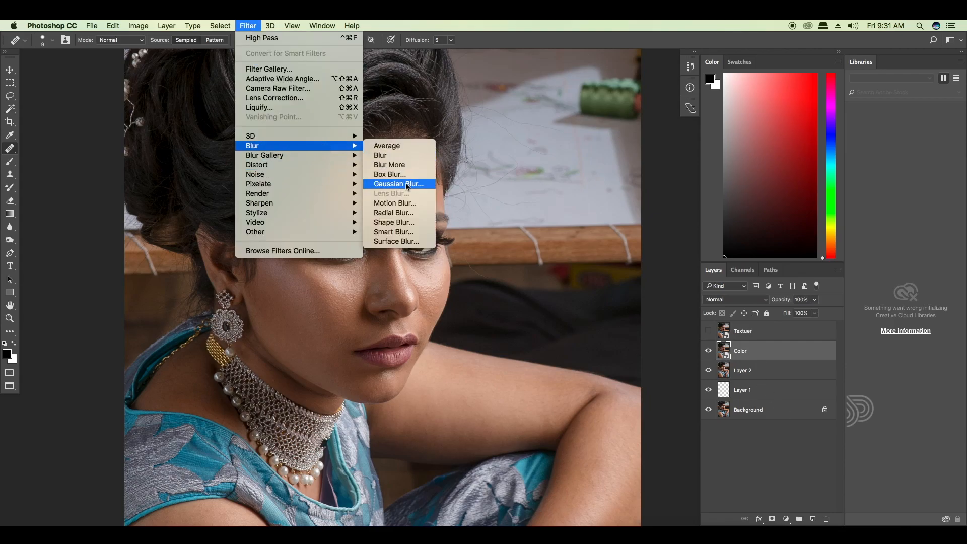
click(408, 185)
mouse_move(628, 299)
mouse_down()
mouse_move(584, 298)
mouse_move(644, 301)
mouse_up()
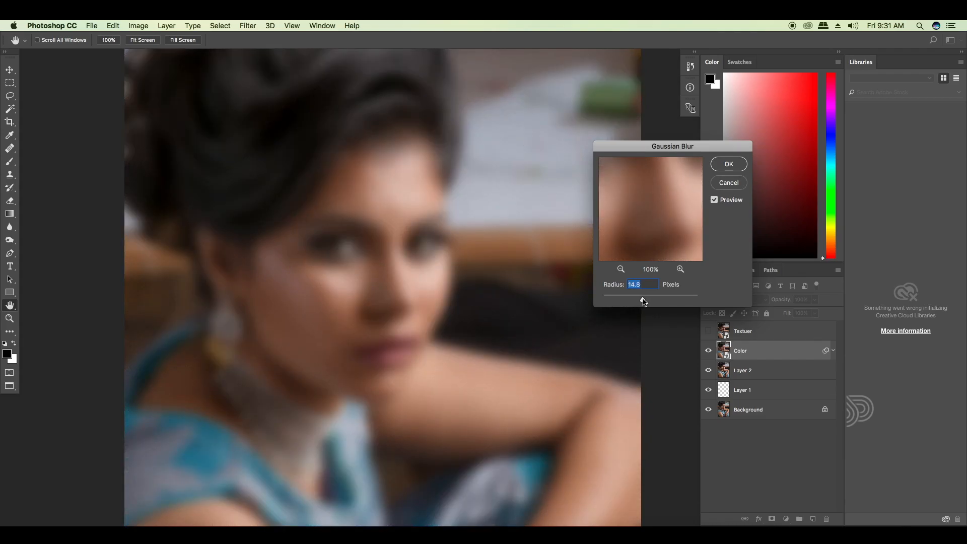
click(729, 164)
key(j)
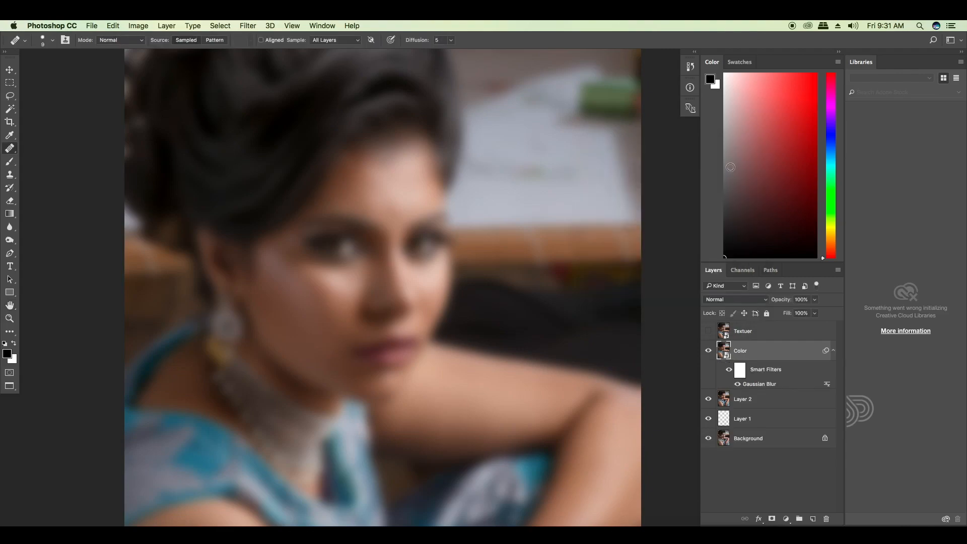
Step: Show the Textuer layer again, filtering it with a 3.0-pixel High Pass and blending it as Vivid Light
click(750, 332)
click(709, 332)
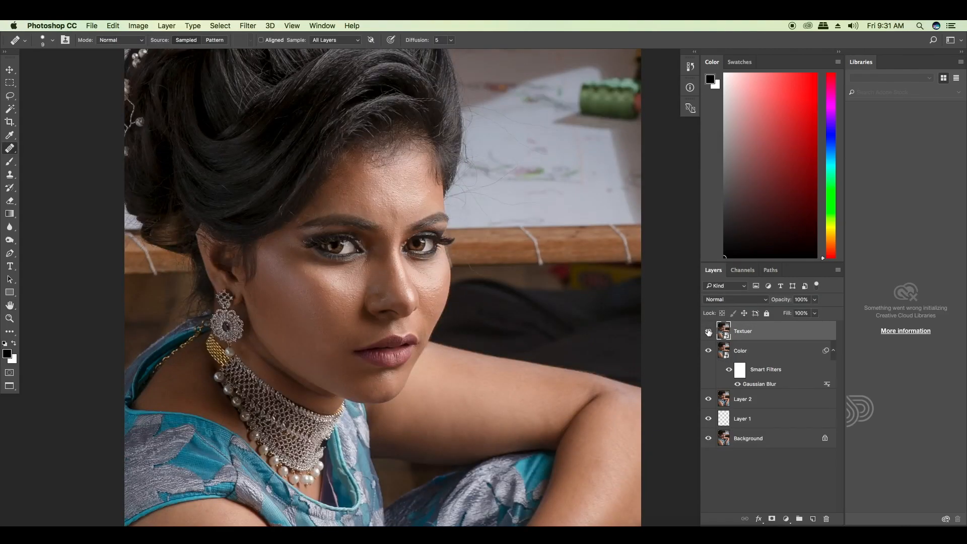
click(248, 26)
mouse_move(330, 233)
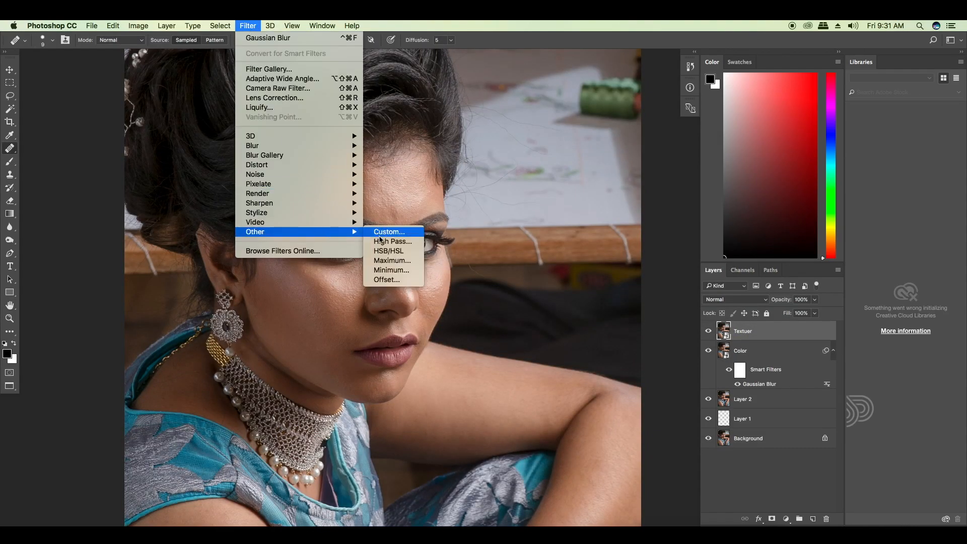
click(388, 242)
mouse_move(535, 341)
mouse_down()
mouse_move(525, 342)
mouse_move(570, 344)
mouse_move(540, 342)
mouse_up()
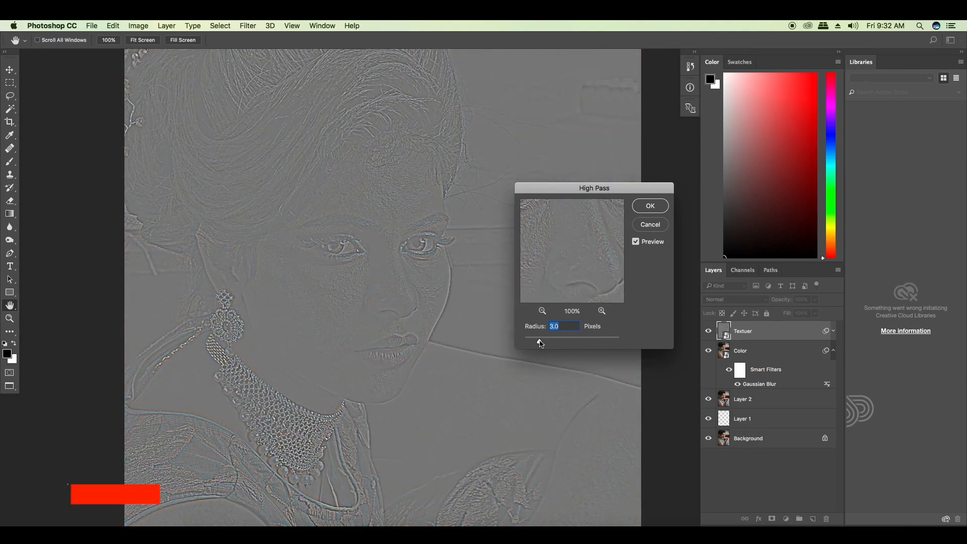
click(642, 207)
key(j)
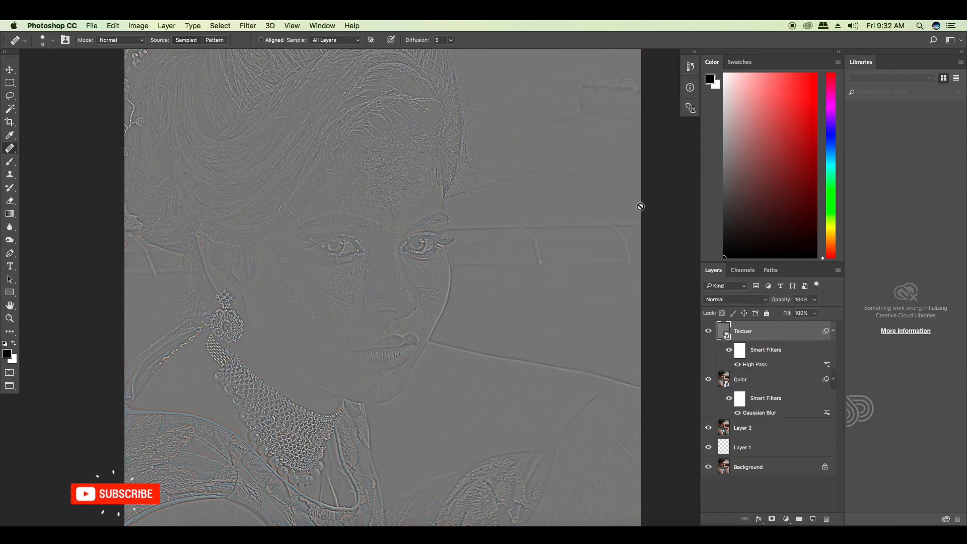
click(768, 301)
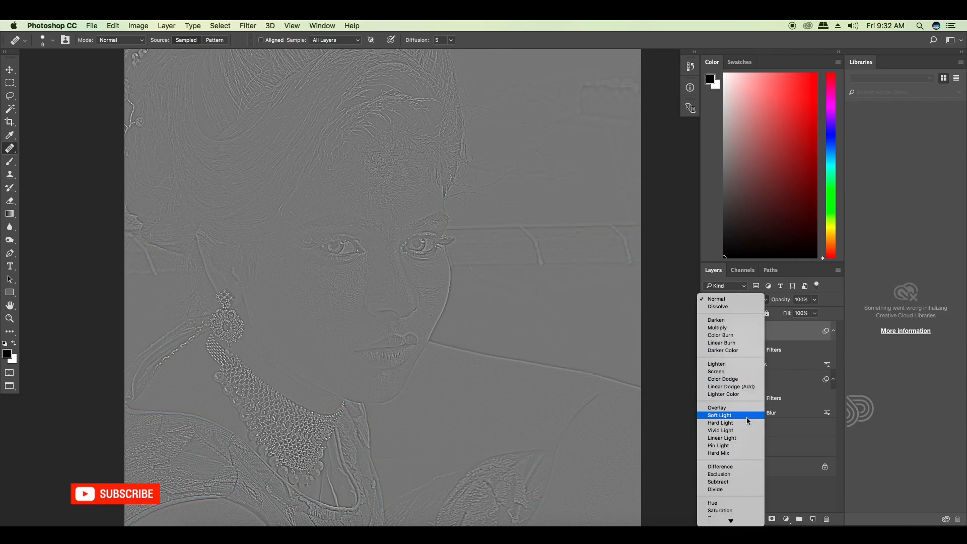
click(739, 431)
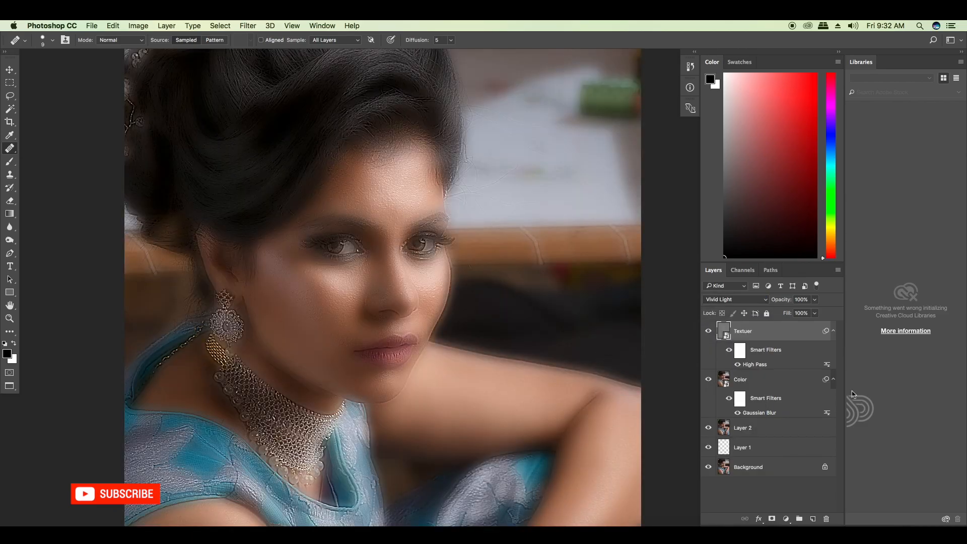
Step: Group the Textuer and Color layers into an orange-labelled group named SOFT SKIN
shift+click(760, 391)
right_click(778, 336)
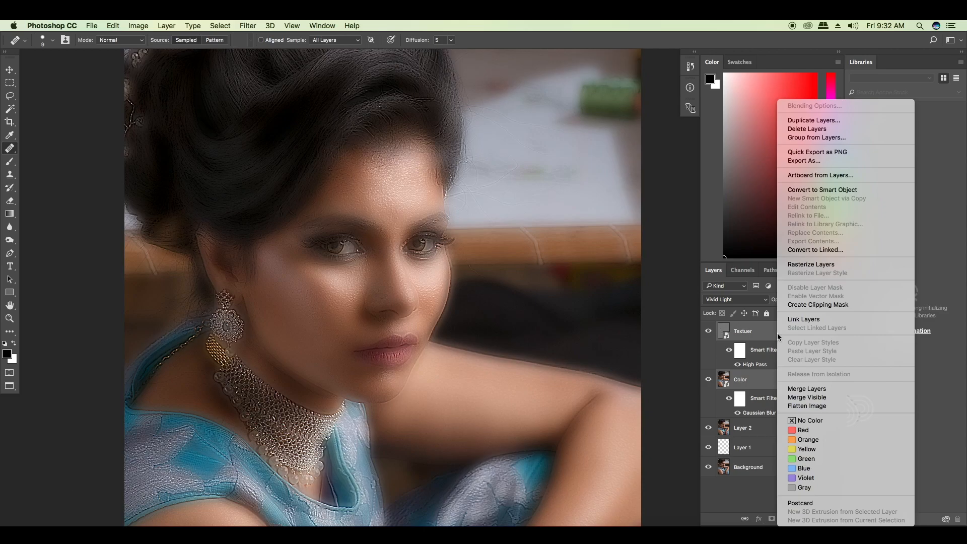
click(805, 138)
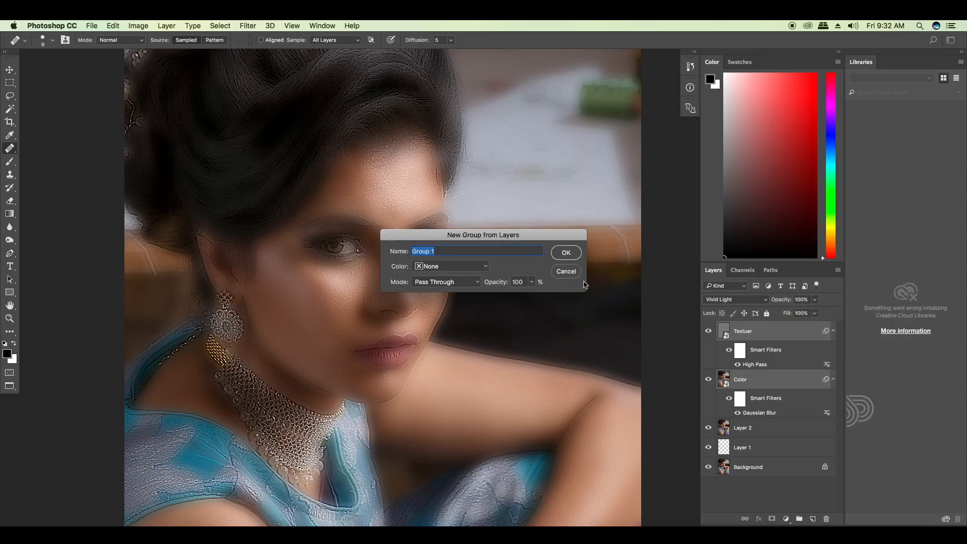
click(481, 268)
click(453, 287)
text(SOFT SKIN)
click(566, 253)
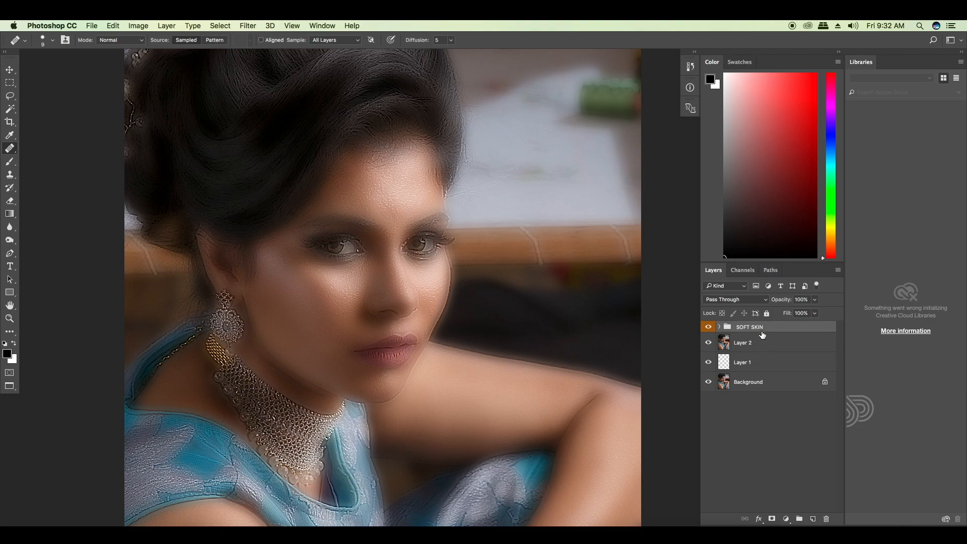
Step: Add a layer mask to the SOFT SKIN group and invert it to black
click(772, 519)
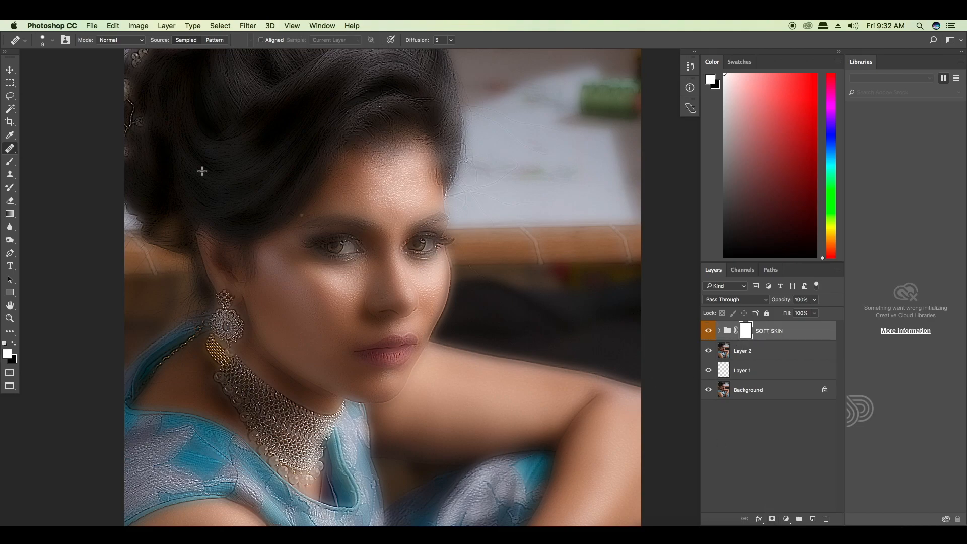
click(138, 25)
mouse_move(167, 54)
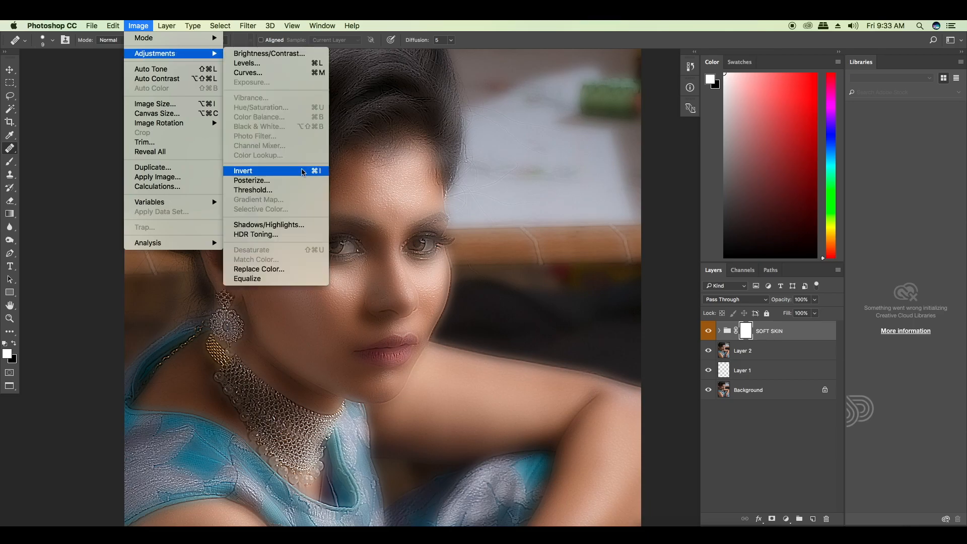
click(303, 171)
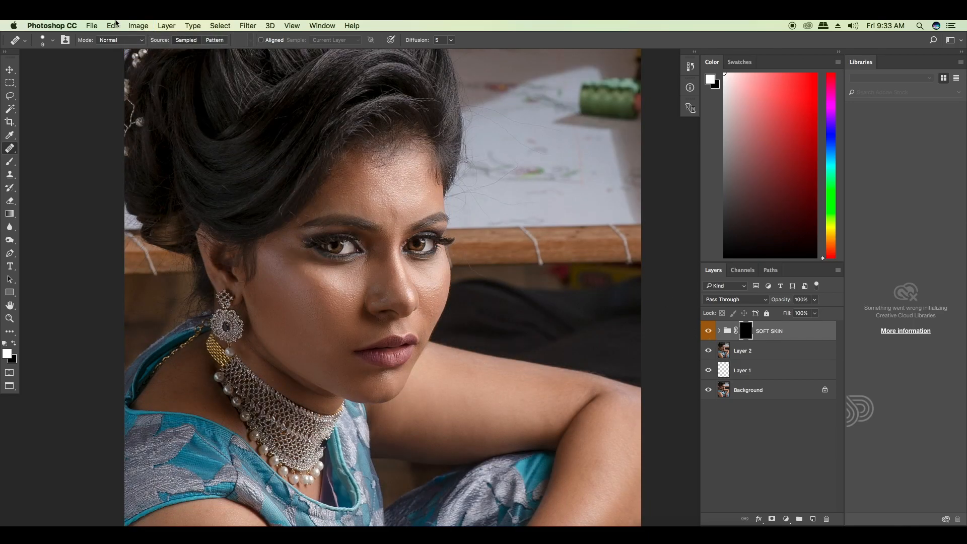
Step: Invert the SOFT SKIN group's mask to white and back to black
click(138, 26)
mouse_move(166, 53)
click(285, 172)
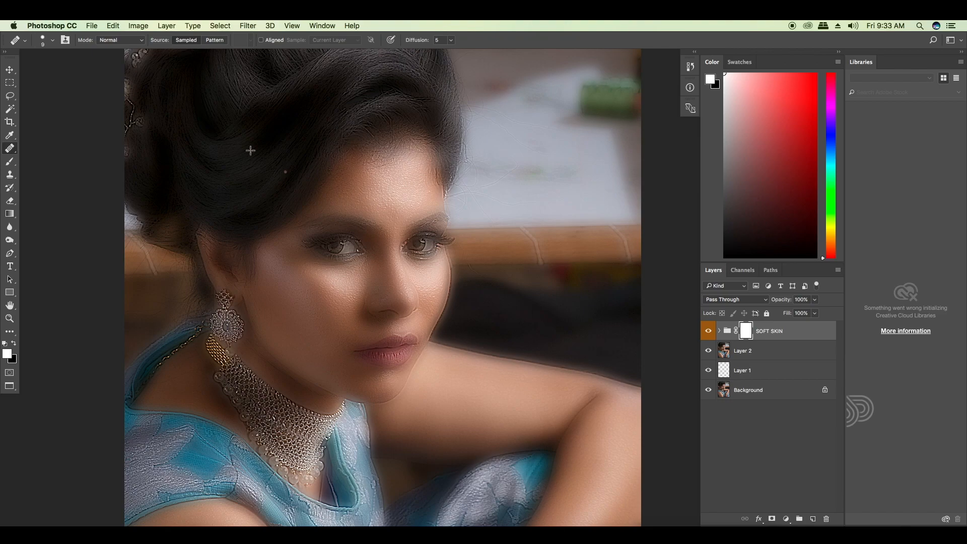
key(super+i)
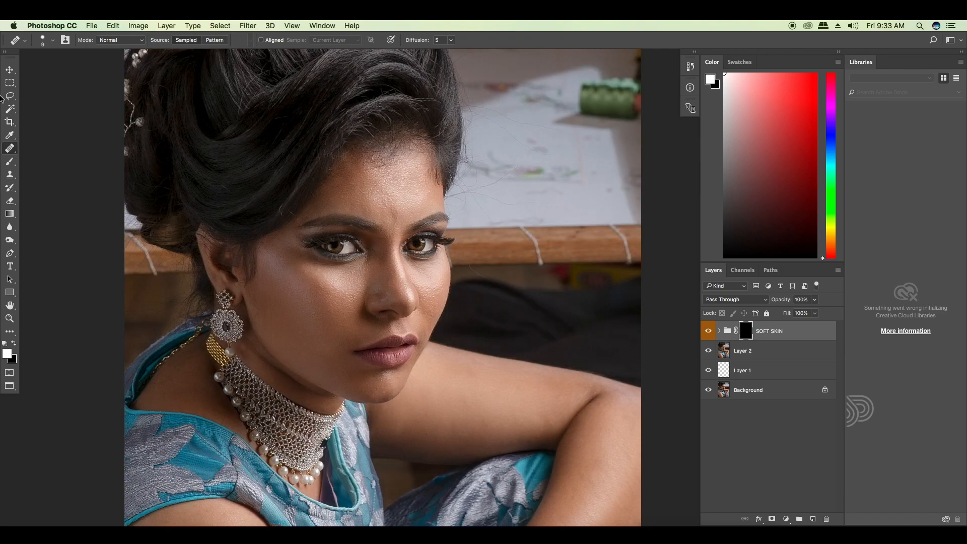
Step: Set up the Brush tool with 100% opacity, 51% flow and a 50-pixel size
click(16, 162)
click(209, 40)
mouse_move(204, 52)
mouse_down()
mouse_move(196, 54)
mouse_move(272, 58)
mouse_up()
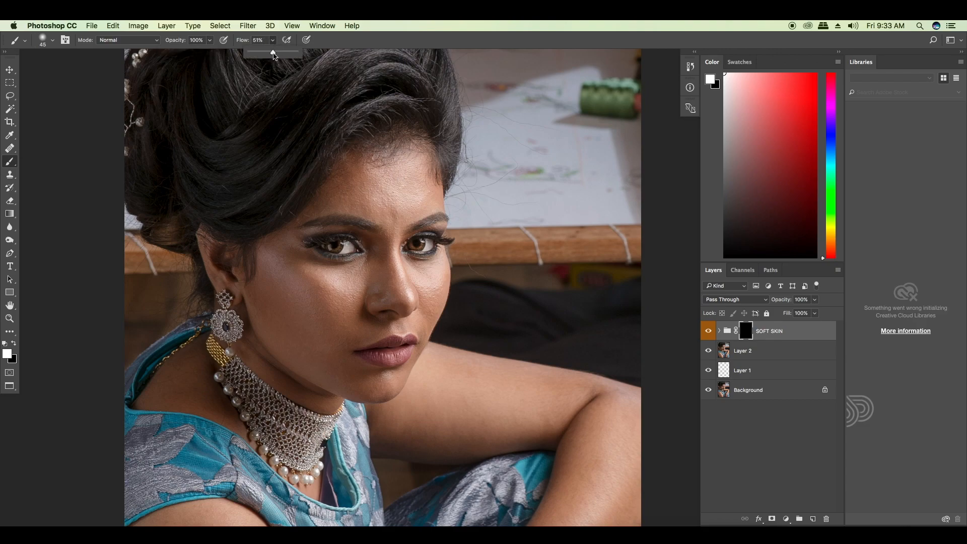
click(403, 22)
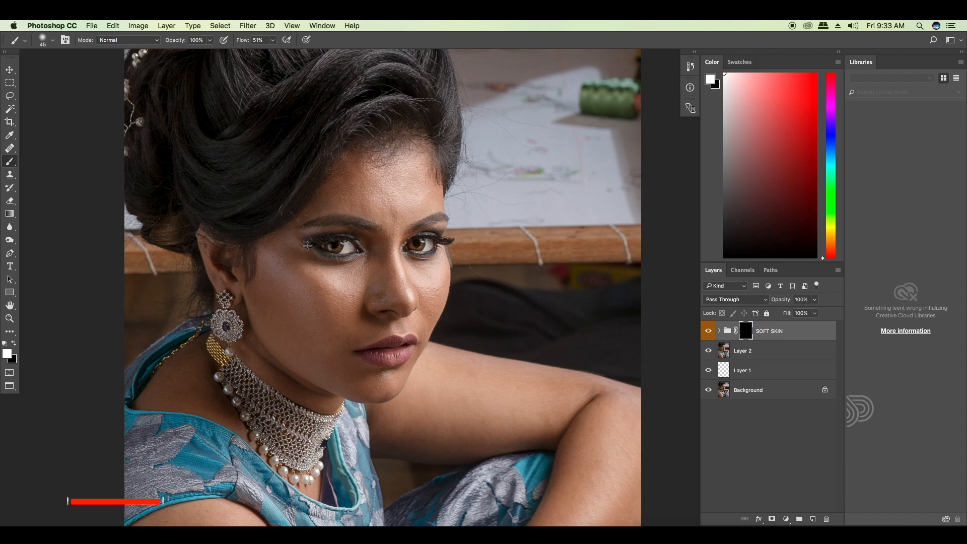
key(bracketleft)
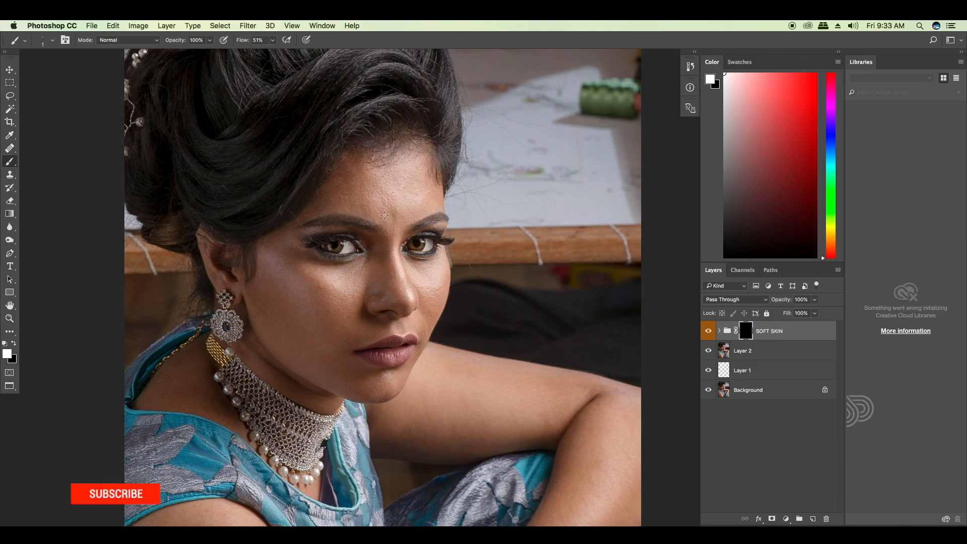
key(bracketright)
key(bracketright)
key(bracketright)
key(bracketright)
key(bracketright)
key(bracketright)
click(14, 344)
click(13, 343)
click(8, 355)
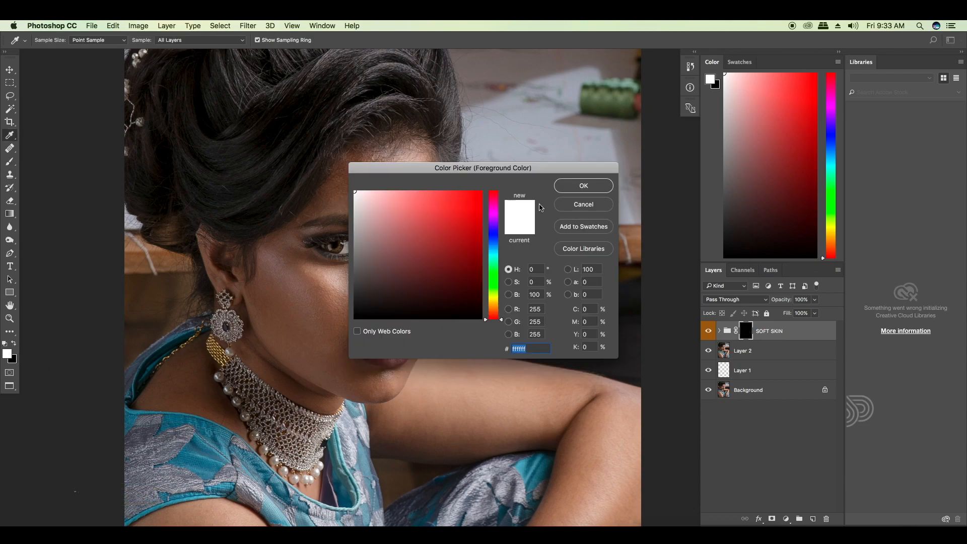
click(584, 205)
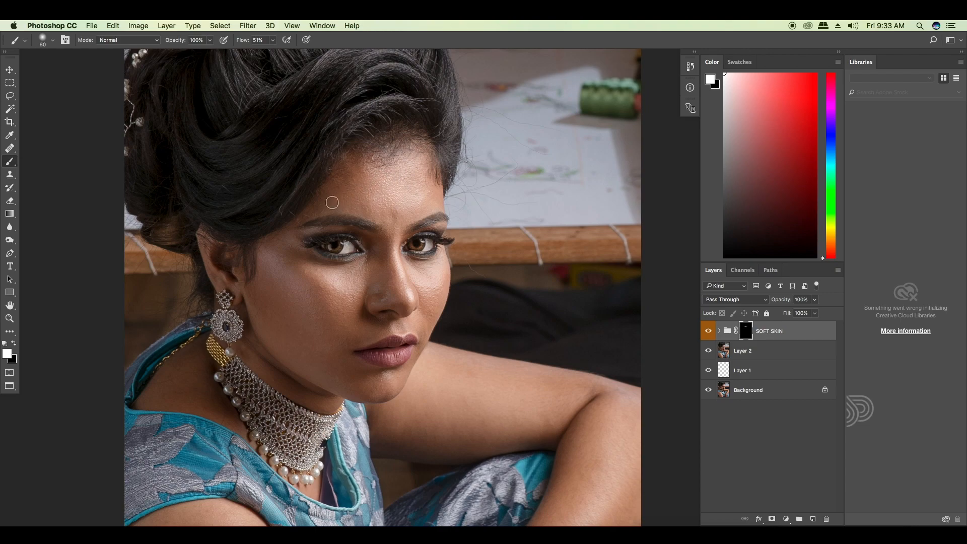
Step: Enable Transfer for the brush, with opacity jitter and flow jitter both controlled by Pen Pressure
click(323, 26)
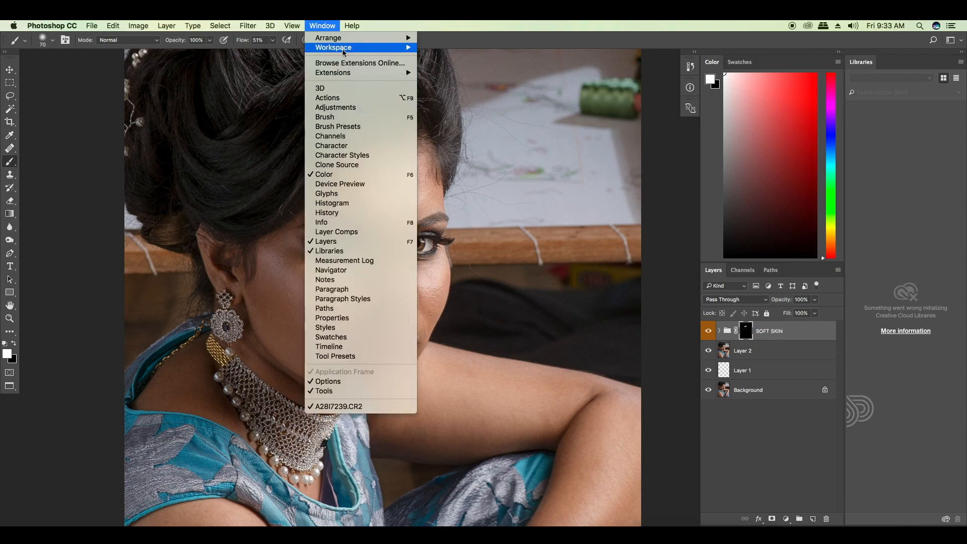
click(380, 118)
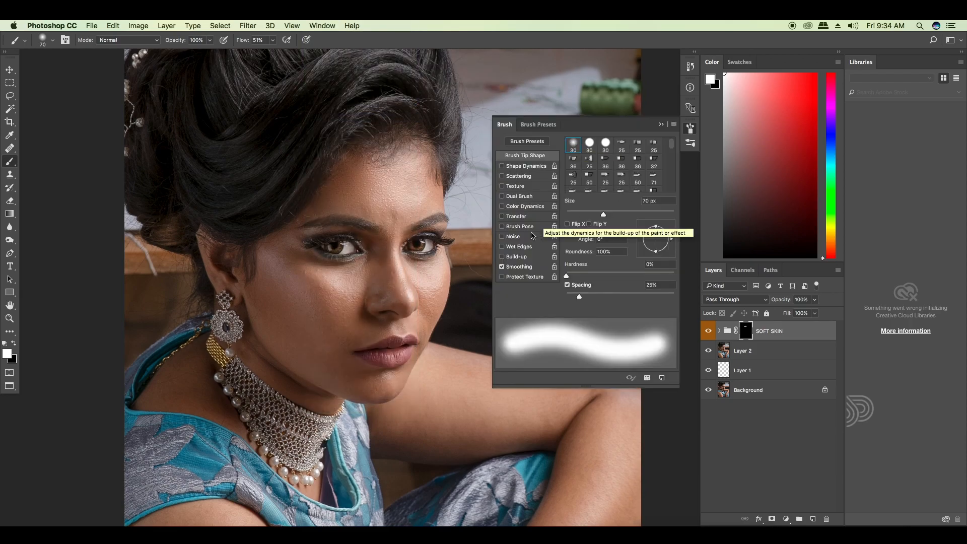
click(524, 218)
click(637, 208)
click(632, 229)
click(625, 162)
click(628, 178)
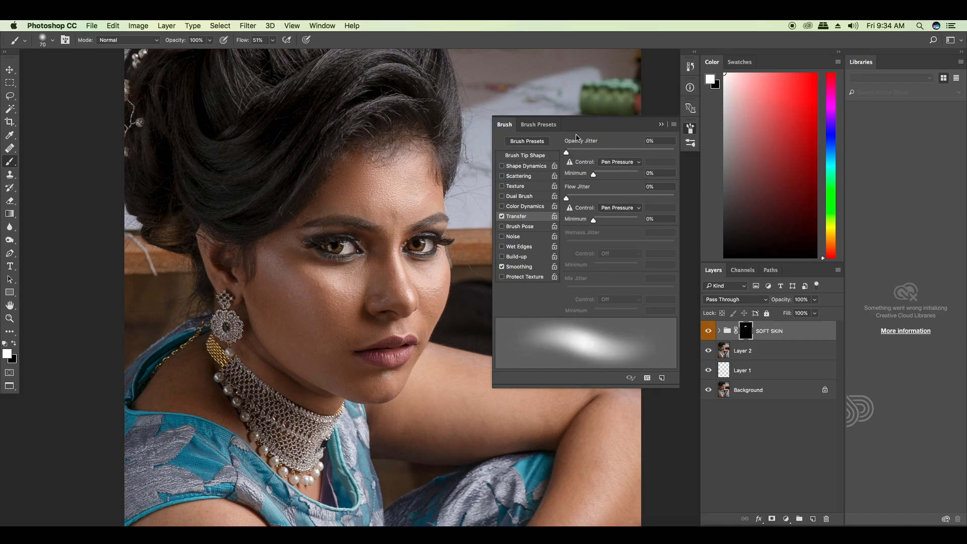
click(661, 124)
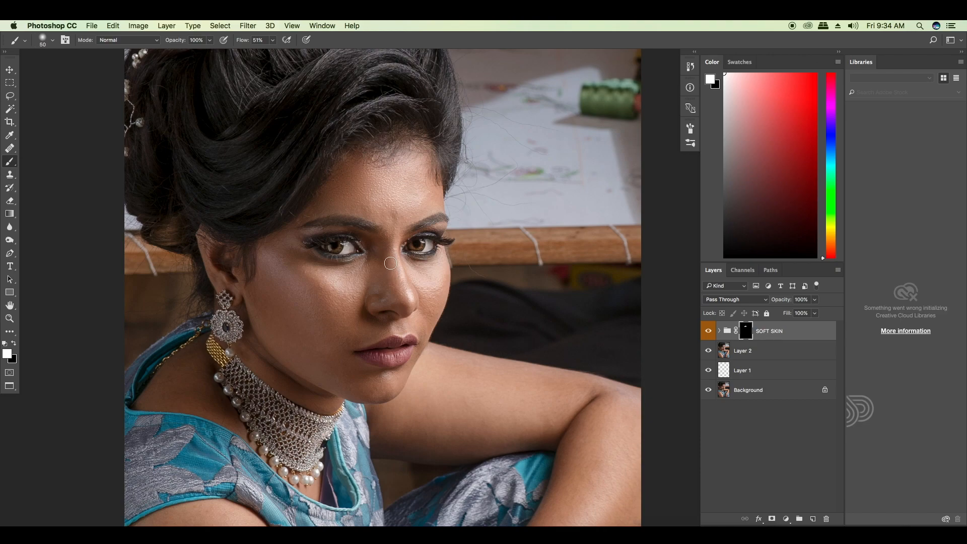
Step: Paint white on the SOFT SKIN mask over the forehead and near cheek, adjusting the brush size to each area
key(bracketright)
key(bracketright)
key(bracketright)
key(bracketleft)
key(bracketleft)
key(bracketright)
key(bracketright)
key(bracketright)
key(bracketright)
key(bracketleft)
key(bracketleft)
key(super+equal)
drag(290, 324, 302, 331)
Step: Paint white on the mask over the nose and far cheek with a small brush of about 25 to 40 pixels
key(bracketleft)
key(bracketleft)
key(bracketleft)
key(bracketleft)
key(bracketleft)
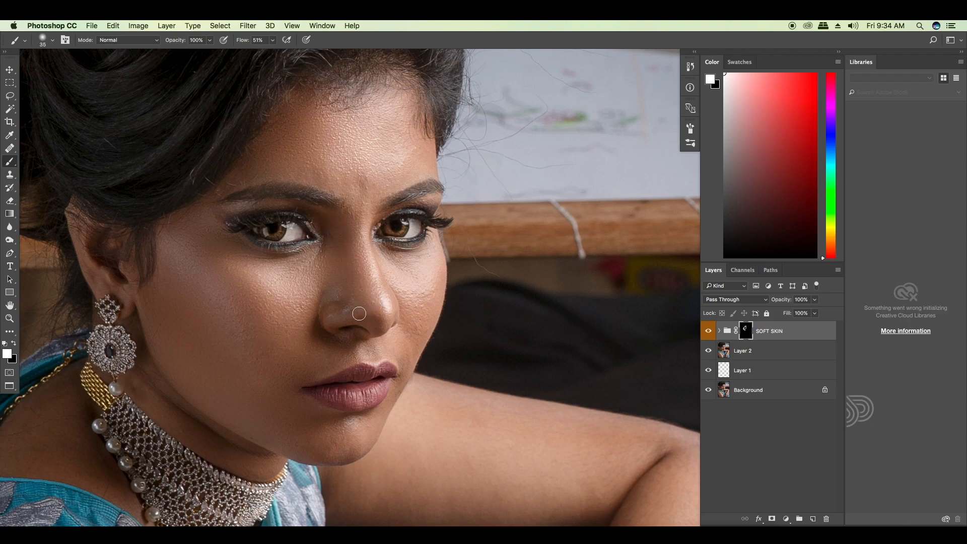
key(bracketleft)
key(bracketright)
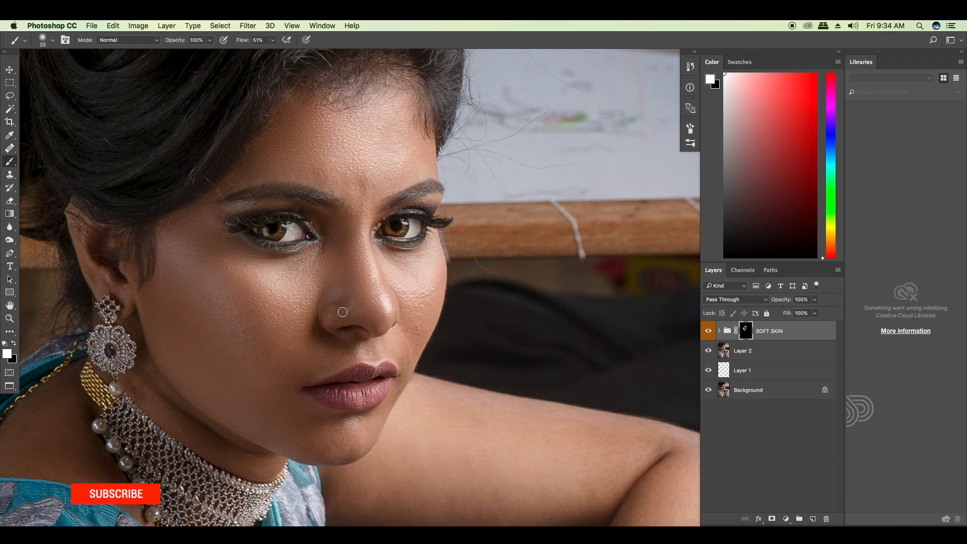
key(bracketright)
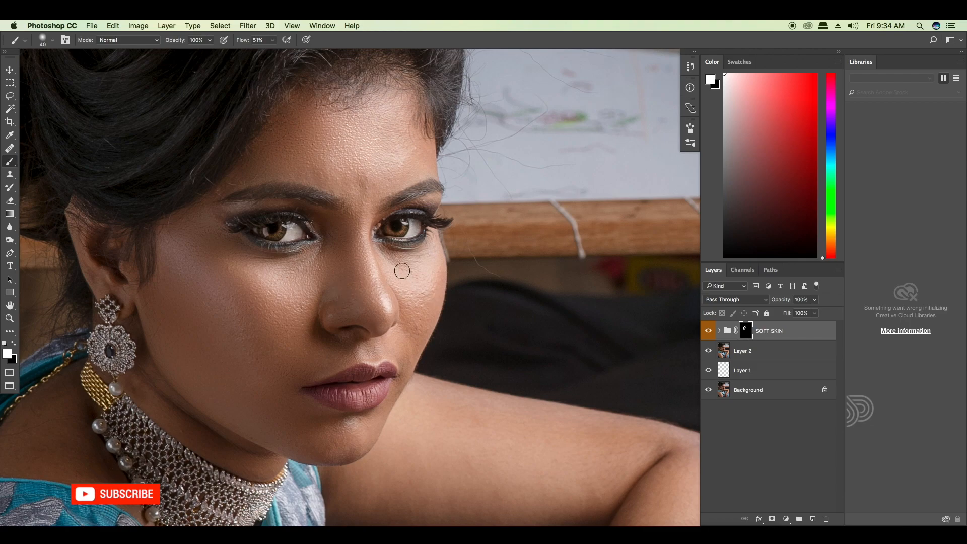
key(bracketleft)
key(bracketright)
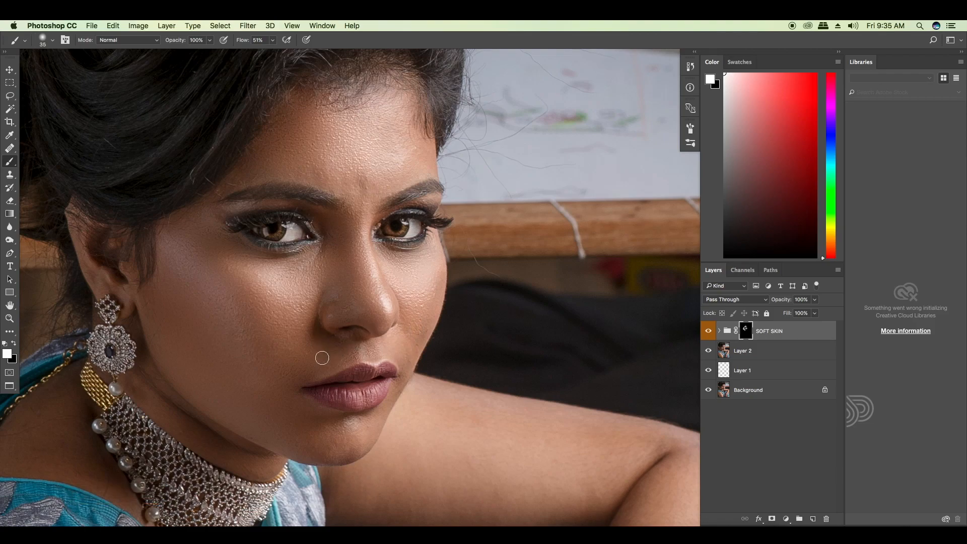
Step: Reveal the soft skin above the lips and on the chin and jaw with a brush of about 40 to 45 pixels
scroll(308, 375, down, 3)
scroll(308, 375, left, 1)
key(bracketright)
key(bracketright)
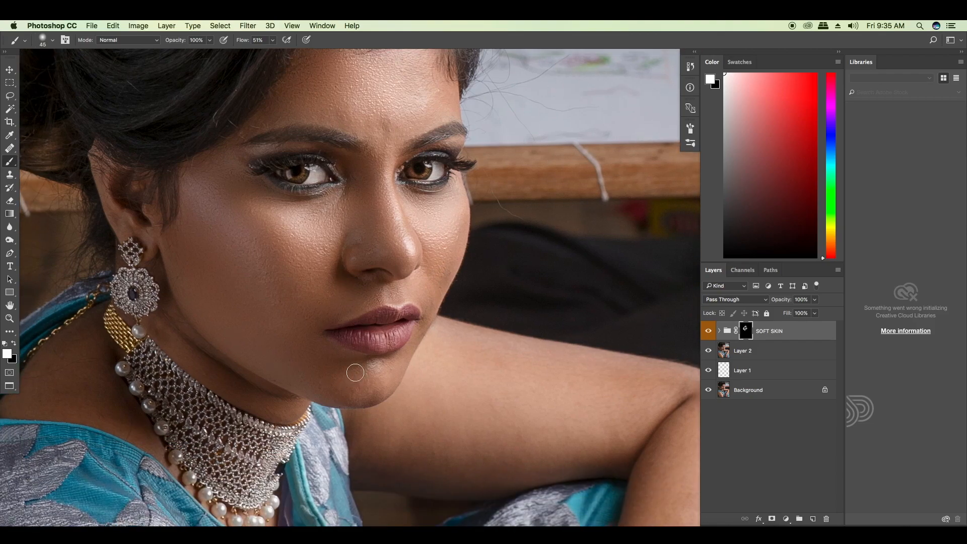
key(bracketleft)
scroll(244, 326, down, 3)
scroll(245, 326, left, 2)
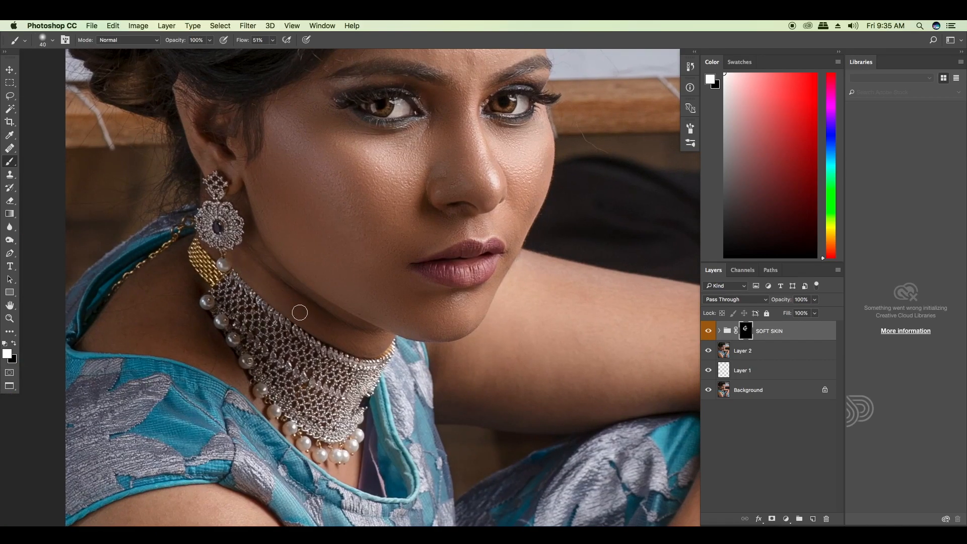
Step: Enlarge the brush to 150 pixels and paint white on the mask over the near shoulder and upper arm
key(bracketright)
key(bracketright)
key(bracketright)
key(bracketright)
key(bracketright)
scroll(126, 309, down, 8)
scroll(161, 272, down, 2)
key(bracketright)
key(bracketright)
key(bracketright)
key(bracketright)
key(bracketright)
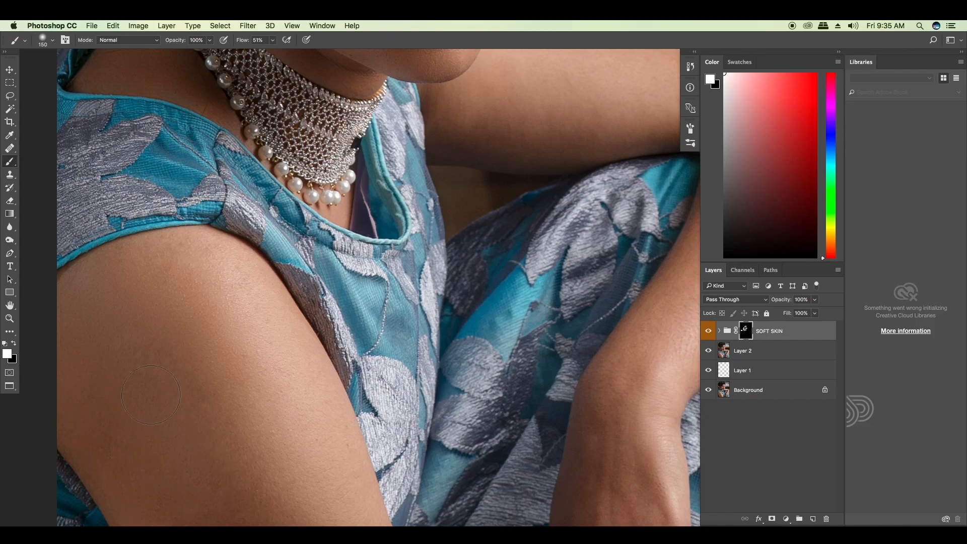
mouse_move(140, 297)
mouse_down()
mouse_move(121, 265)
mouse_move(194, 246)
mouse_move(257, 284)
mouse_move(287, 352)
mouse_move(240, 329)
mouse_up()
Step: Paint white on the mask over the lower part of the near arm with a brush larger than 150 pixels
scroll(255, 411, down, 5)
scroll(255, 410, right, 2)
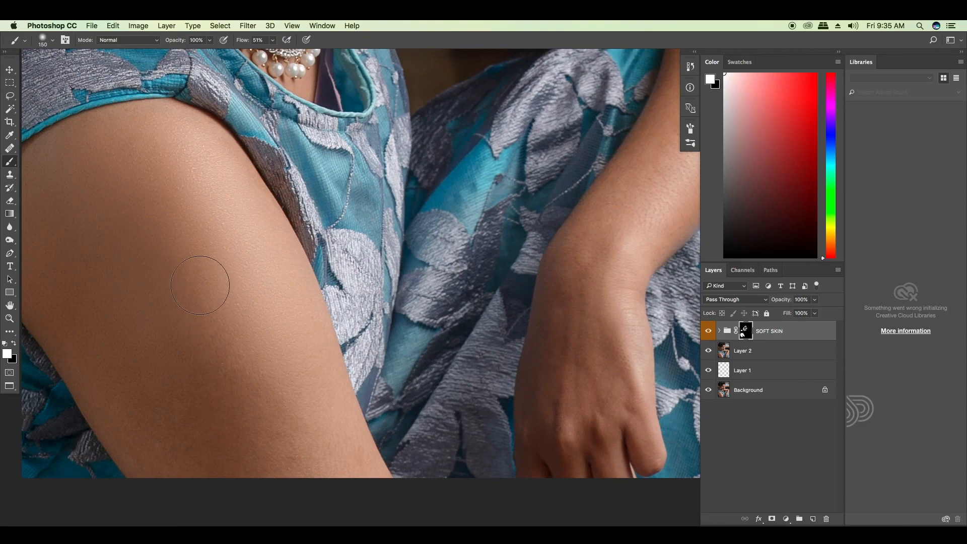
mouse_move(336, 456)
mouse_down()
mouse_move(213, 386)
mouse_move(275, 449)
mouse_move(215, 442)
mouse_move(187, 464)
mouse_move(143, 424)
mouse_move(162, 449)
mouse_move(121, 392)
mouse_move(204, 458)
mouse_move(271, 461)
mouse_move(178, 412)
mouse_up()
key(bracketright)
key(bracketright)
mouse_move(139, 386)
mouse_down()
mouse_move(165, 217)
mouse_move(318, 502)
mouse_up()
Step: Reduce the brush to 90 pixels and paint white on the mask over the far upper arm up to the elbow crease
mouse_move(518, 310)
mouse_down()
mouse_move(473, 331)
mouse_move(400, 406)
mouse_up()
key(bracketleft)
key(bracketleft)
key(bracketleft)
key(bracketleft)
key(bracketleft)
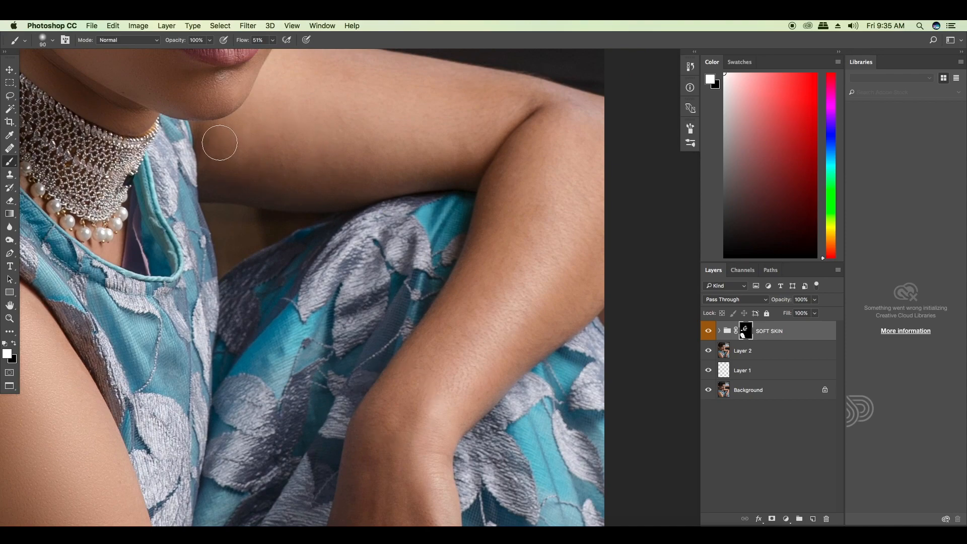
mouse_move(231, 179)
mouse_down()
mouse_move(334, 180)
mouse_move(438, 161)
mouse_move(252, 146)
mouse_up()
drag(355, 113, 336, 210)
mouse_move(292, 170)
mouse_down()
mouse_move(473, 190)
mouse_move(447, 237)
mouse_up()
mouse_move(470, 205)
mouse_down()
mouse_move(360, 185)
mouse_move(455, 189)
mouse_up()
Step: Smooth the elbow and forearm of the far arm on the mask, using brush sizes from 150 down to 70 pixels
key(bracketleft)
key(bracketleft)
key(bracketright)
key(bracketright)
key(bracketright)
key(bracketright)
key(bracketright)
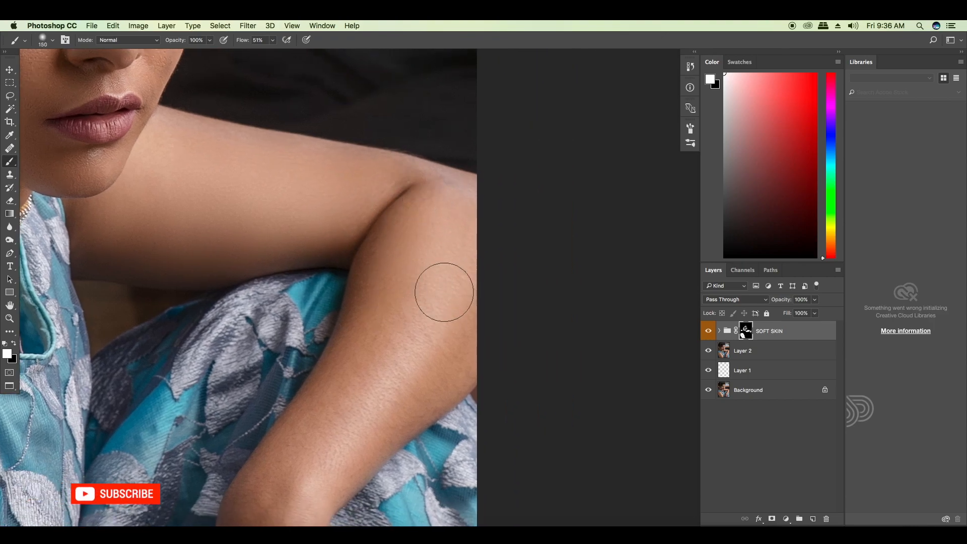
key(bracketleft)
key(bracketleft)
key(bracketleft)
key(bracketleft)
key(bracketleft)
drag(340, 403, 376, 267)
Step: Paint white on the mask over the wrist, hand and fingers with a brush of about 50 to 70 pixels
scroll(378, 308, down, 5)
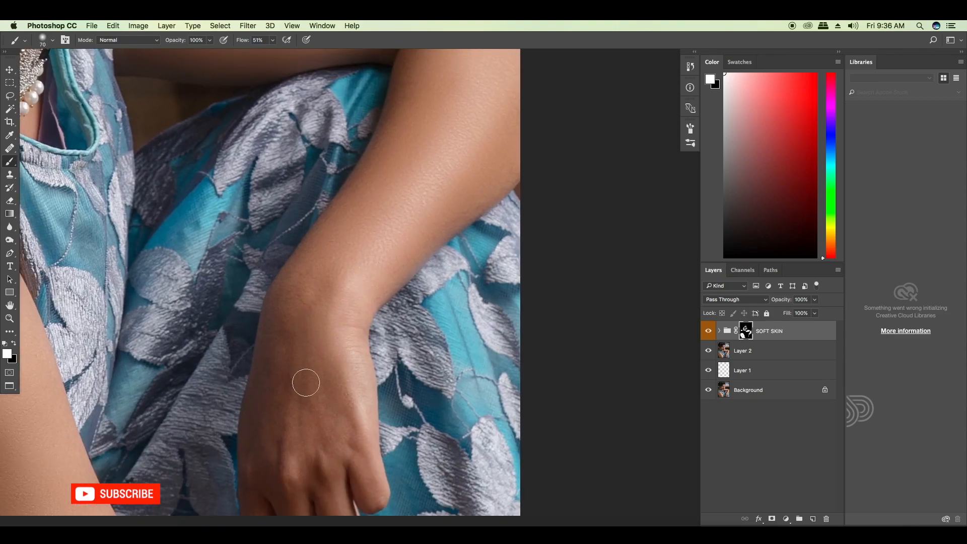
key(bracketleft)
key(bracketleft)
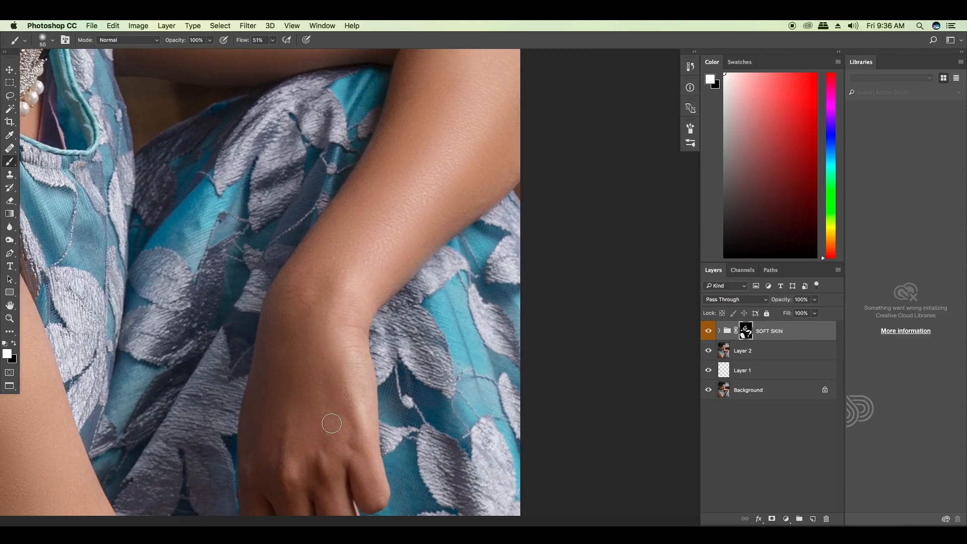
scroll(318, 328, down, 10)
key(bracketleft)
key(bracketleft)
key(bracketright)
drag(346, 292, 373, 405)
key(bracketright)
key(bracketright)
key(bracketright)
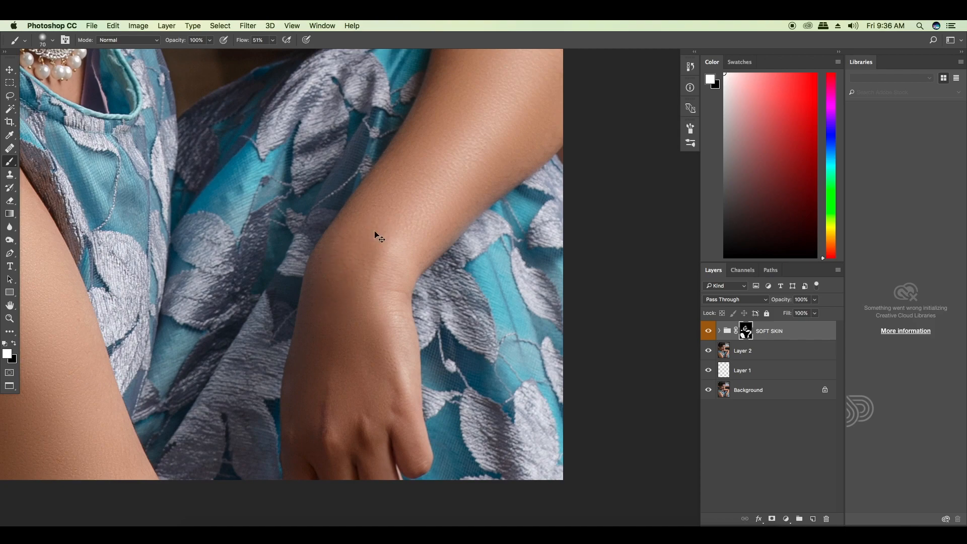
Step: Compare the portrait with the SOFT SKIN group hidden and shown, and view the whole image
key(super+0)
click(9, 74)
scroll(510, 298, up, 5)
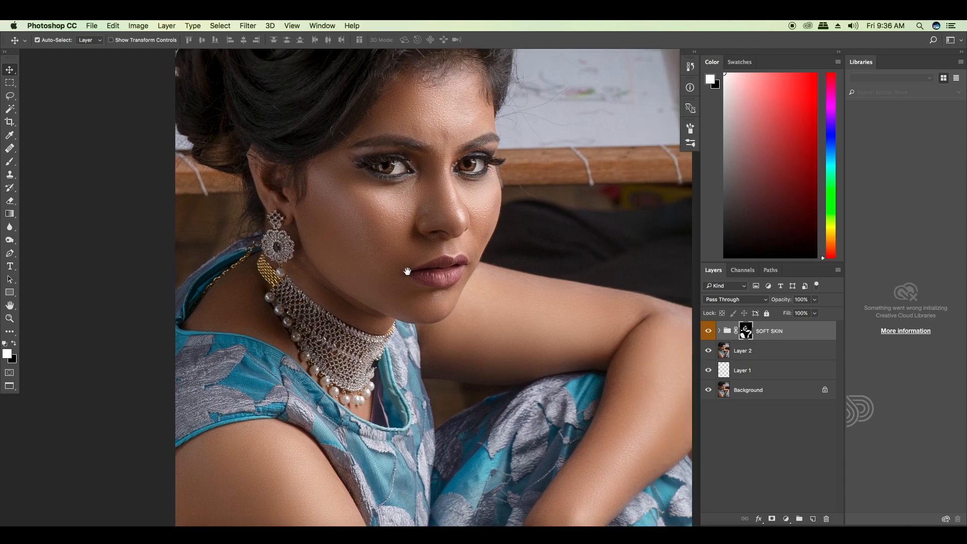
drag(408, 272, 336, 317)
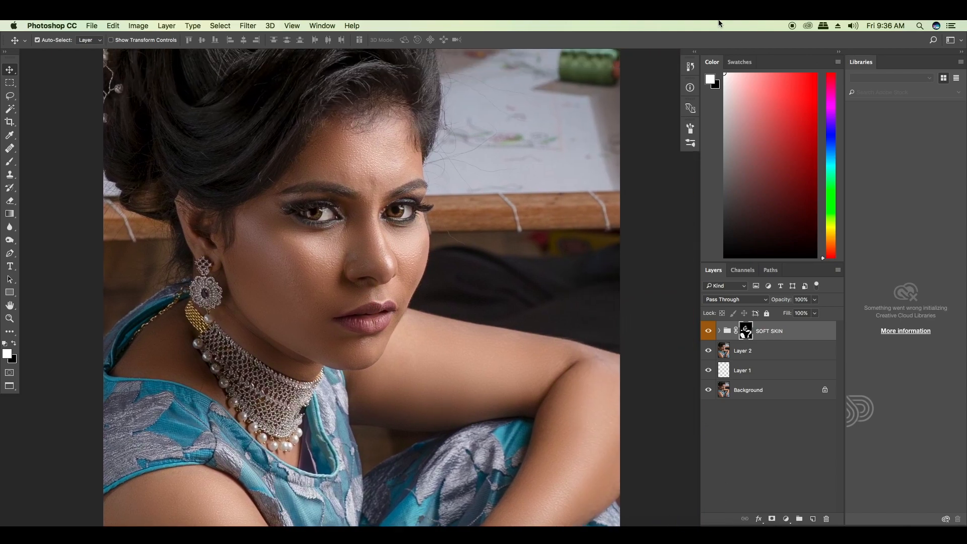
key(b)
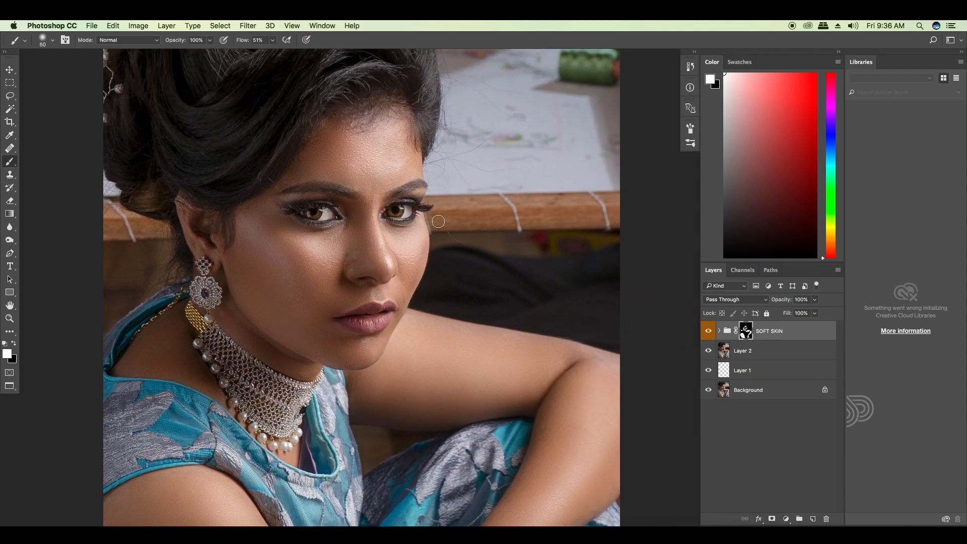
click(709, 334)
click(709, 334)
key(super+0)
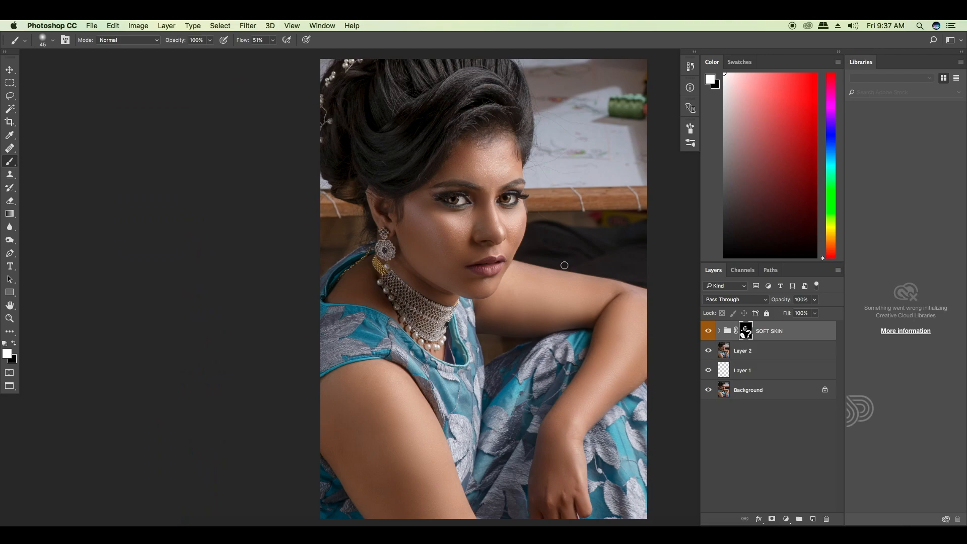